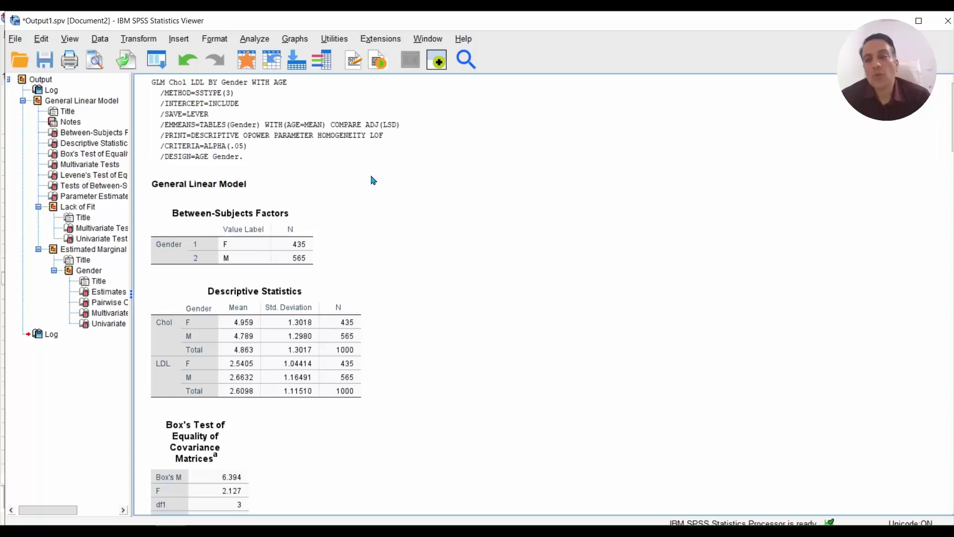
- Set up a linear regression from reset settings with Chol as the dependent variable
left_click(323, 145)
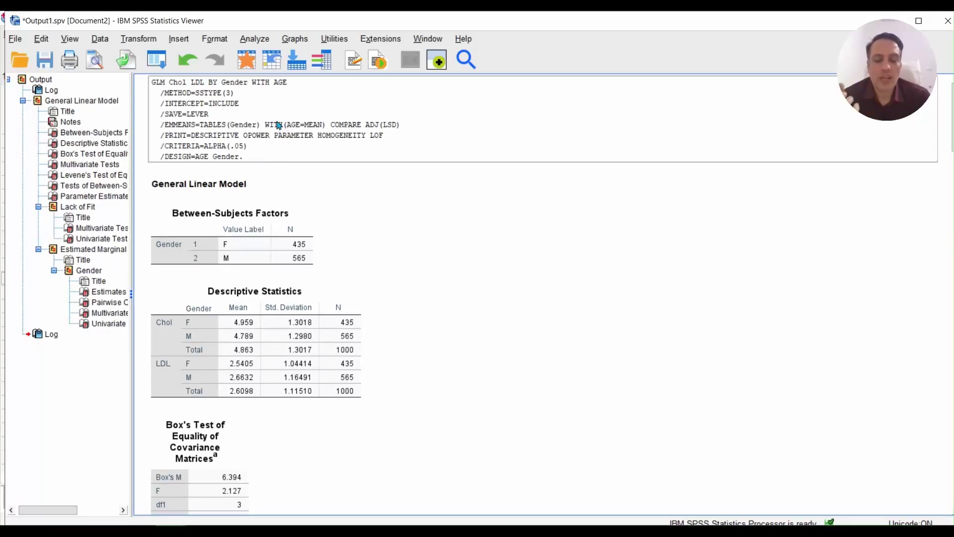
left_click(251, 40)
mouse_move(340, 214)
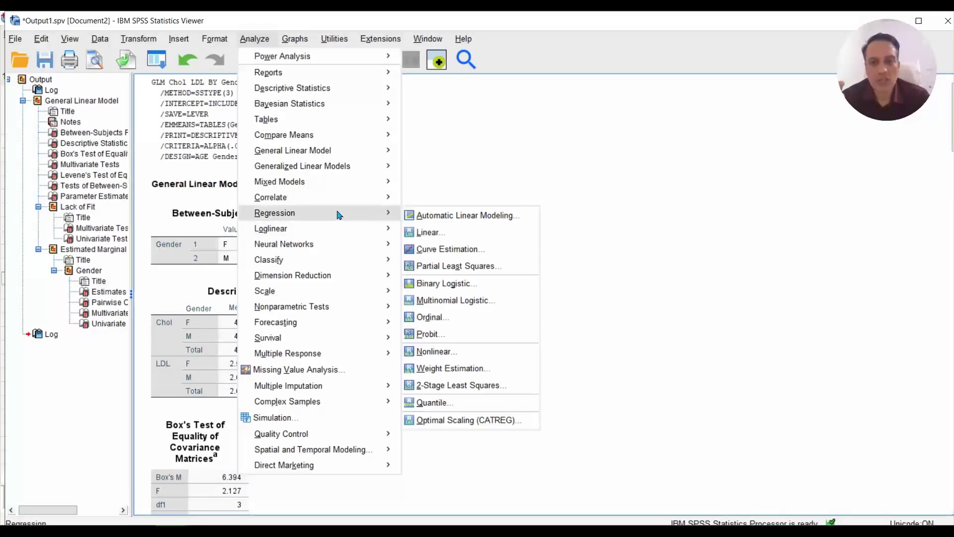
left_click(430, 233)
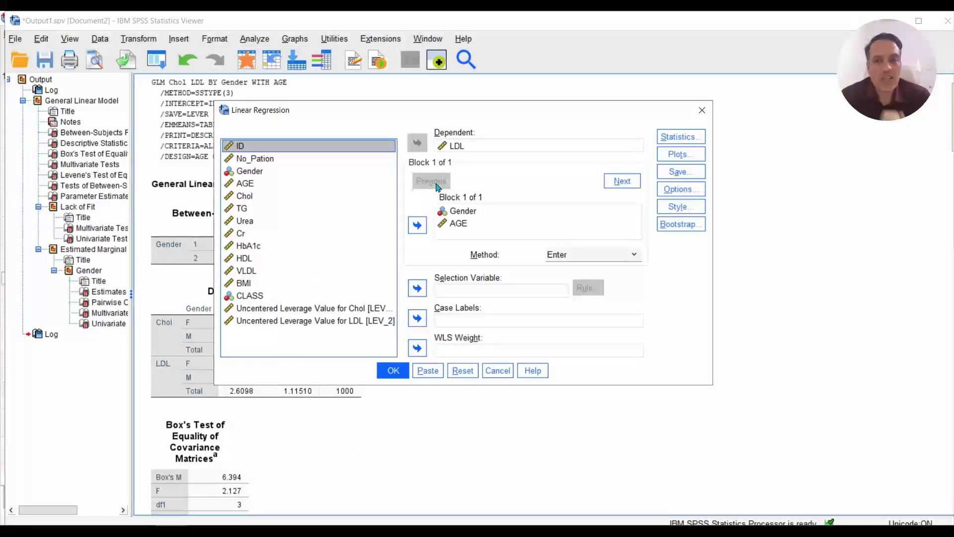
left_click(464, 371)
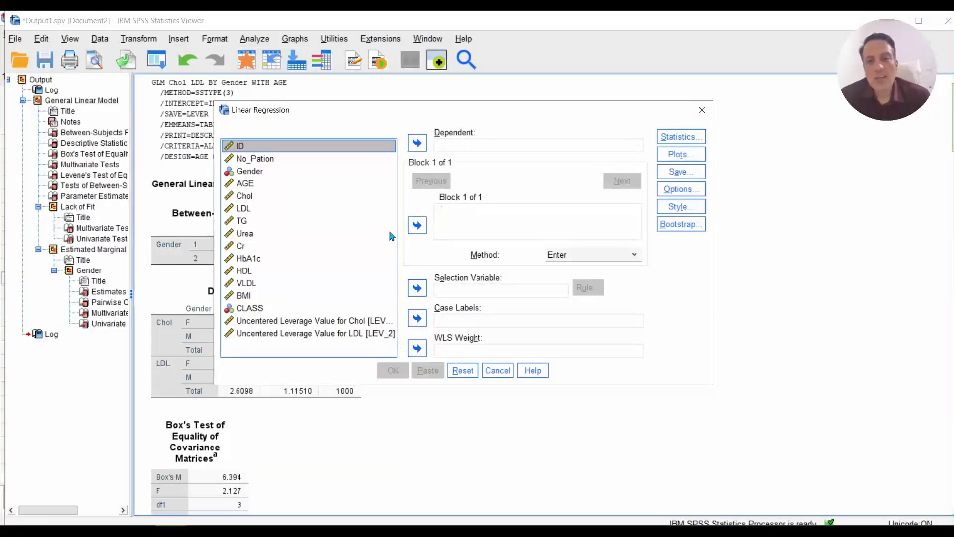
left_click(255, 199)
left_click(415, 149)
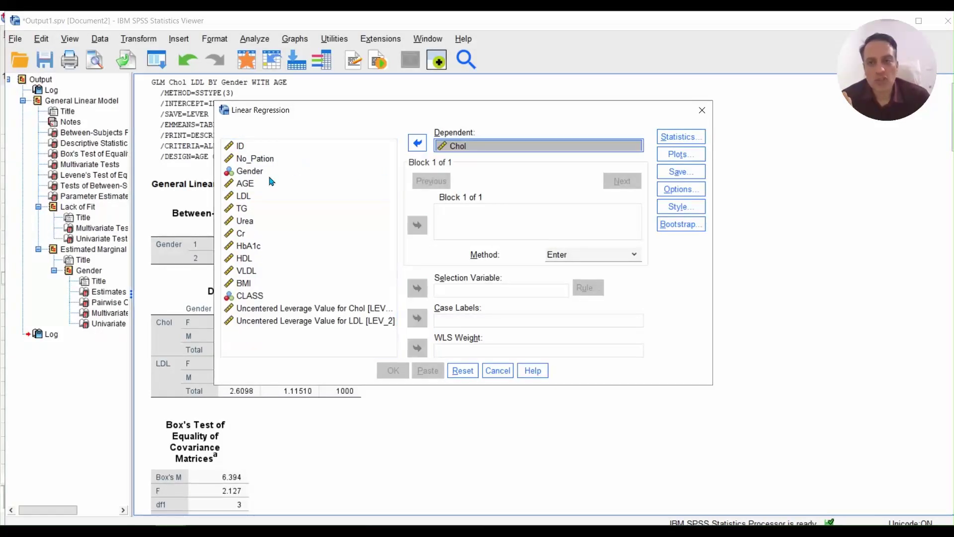
- Add Gender and AGE together as the independent variables in the regression's first block
left_click(247, 171)
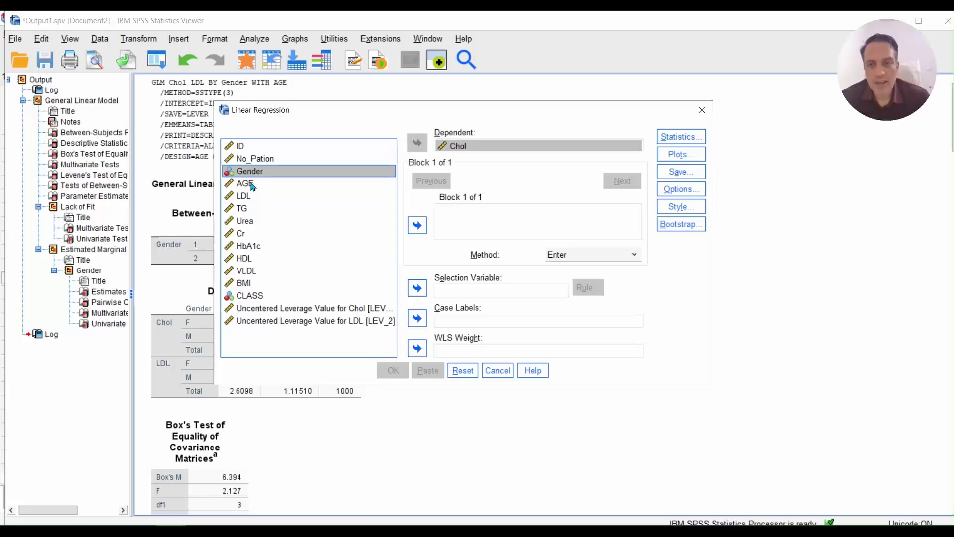
left_click(245, 184, "ctrl")
left_click(418, 225)
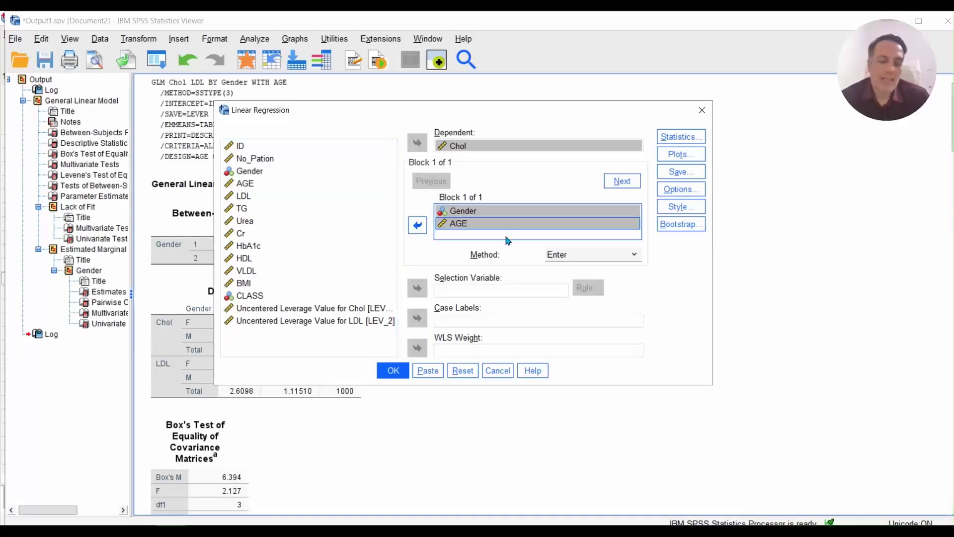
- Request collinearity diagnostics and the Durbin-Watson statistic, and run the regression for Chol
left_click(674, 141)
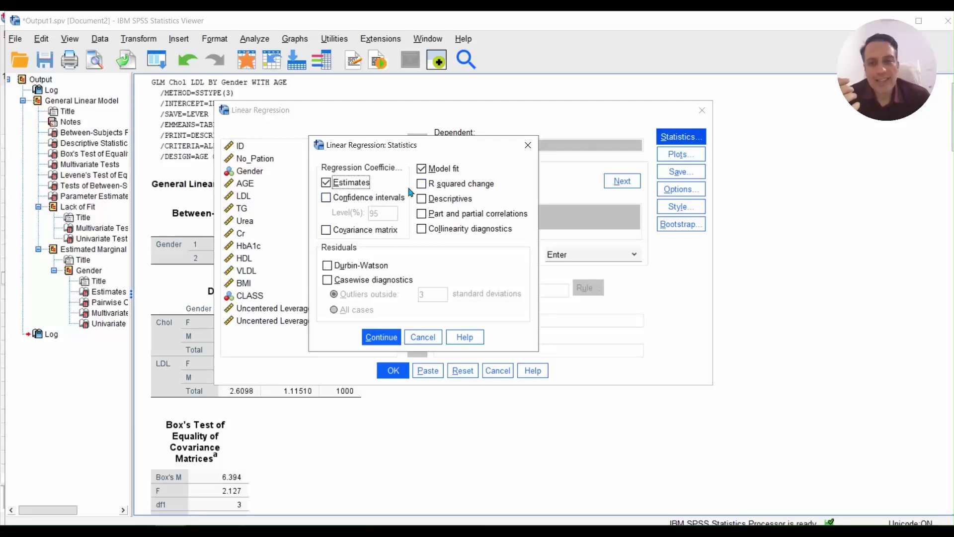
left_click(423, 229)
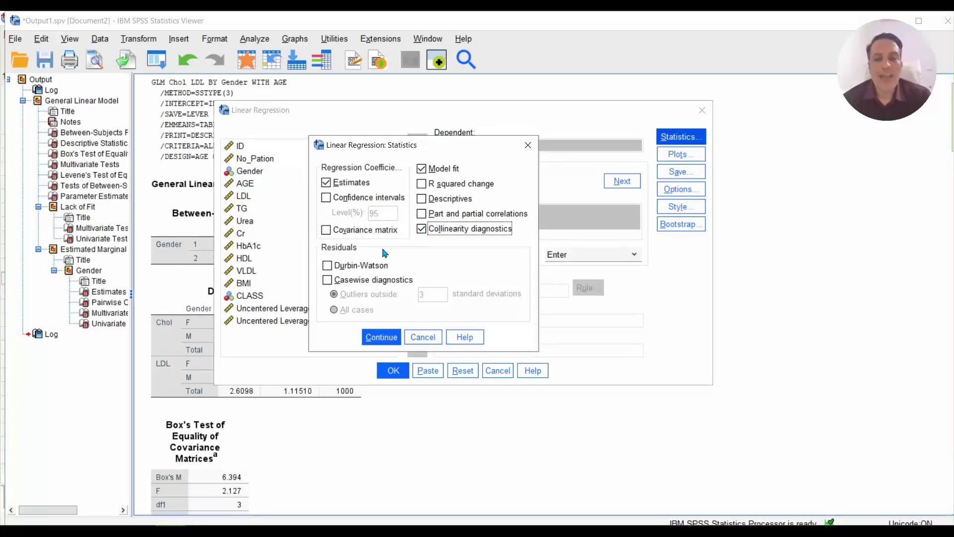
left_click(327, 265)
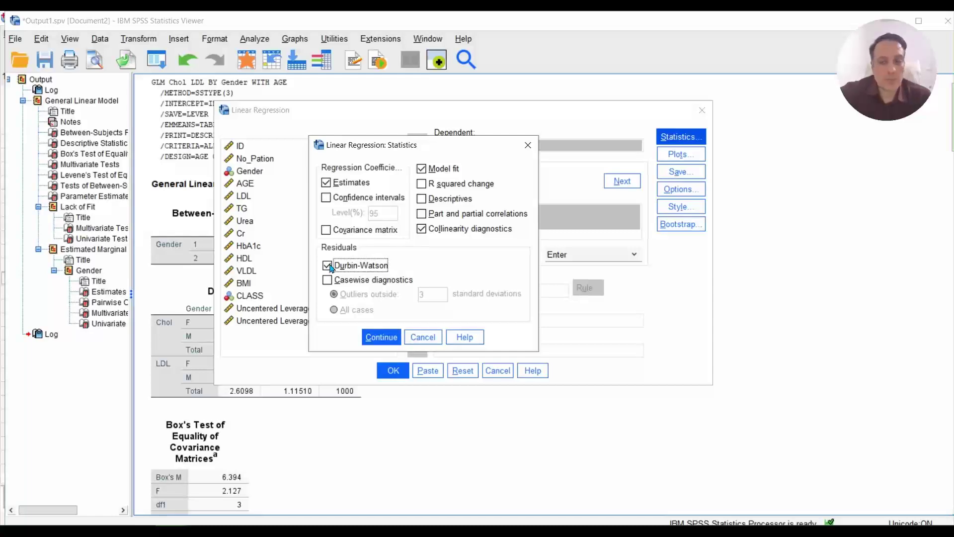
left_click(382, 338)
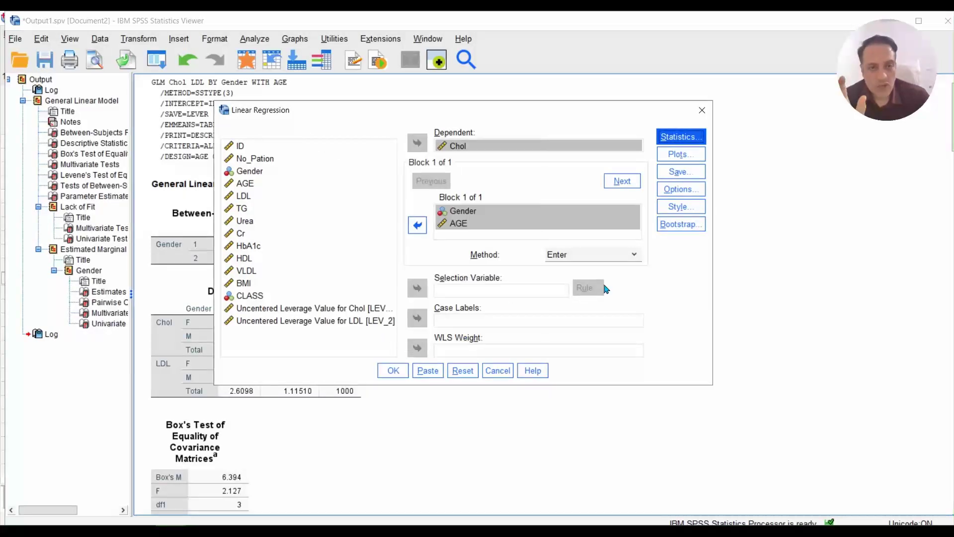
left_click(401, 369)
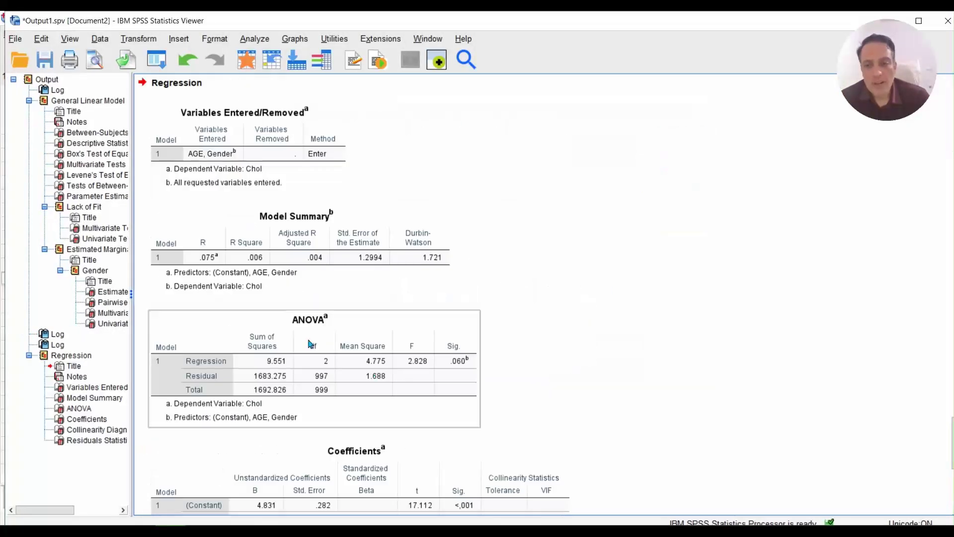
- Recall the linear regression, replace the dependent variable Chol with LDL, and run it with the same predictors
left_click(157, 60)
left_click(174, 85)
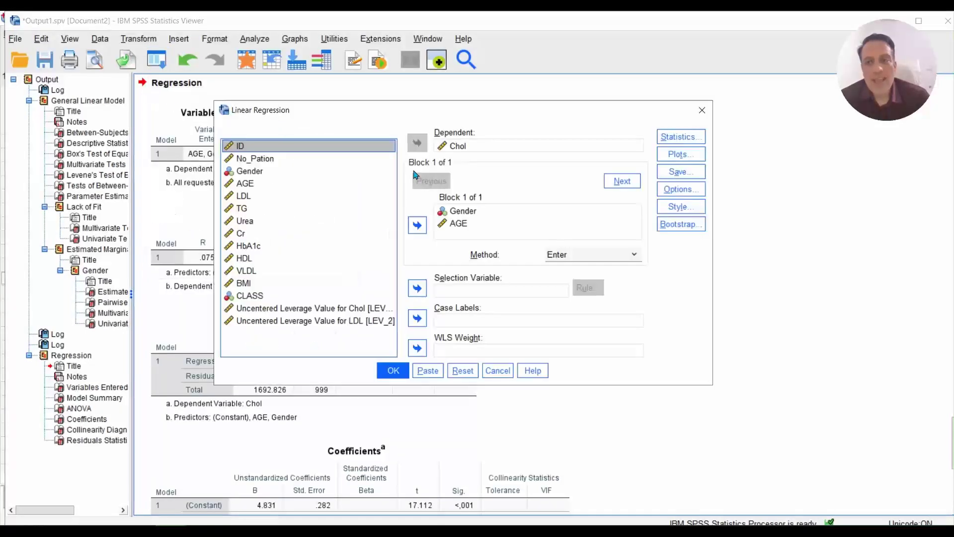
left_click(451, 147)
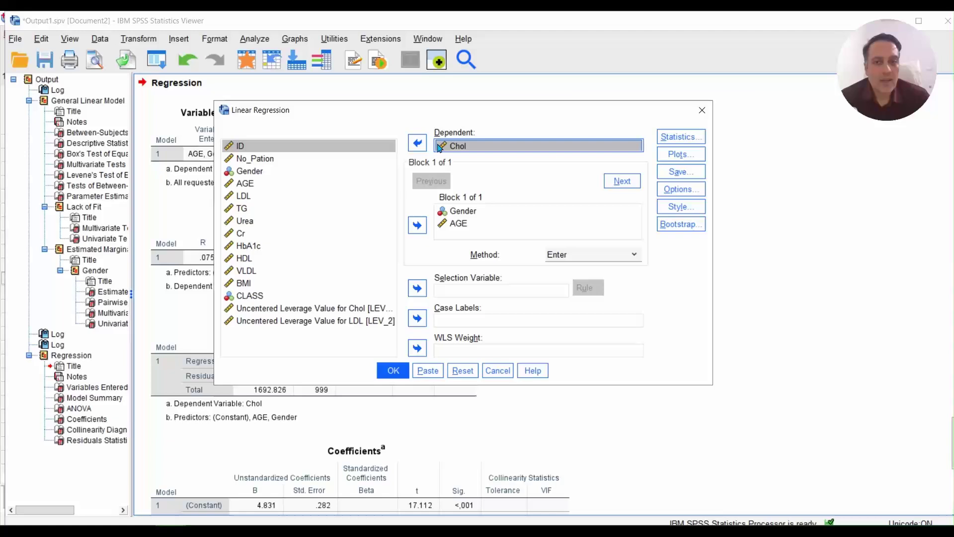
left_click(417, 142)
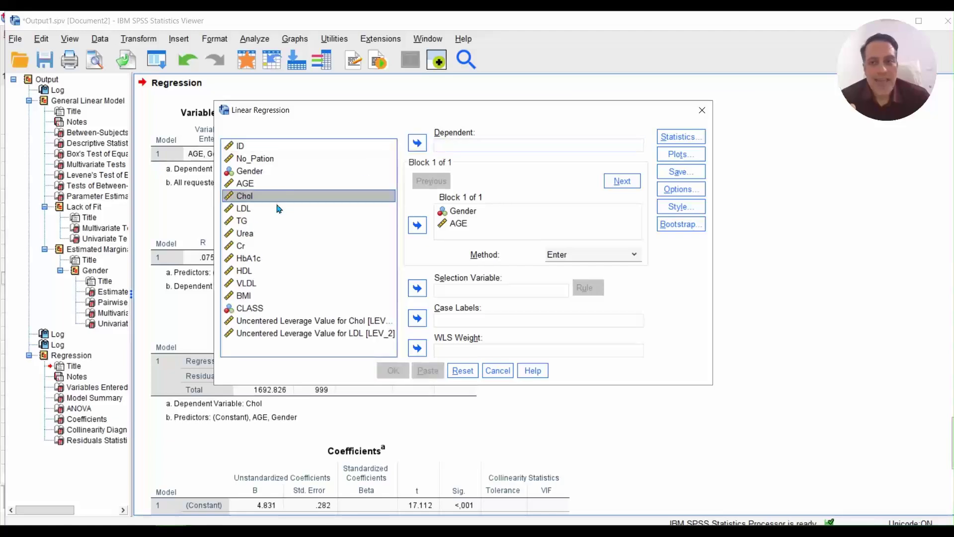
left_click(249, 208)
left_click(417, 143)
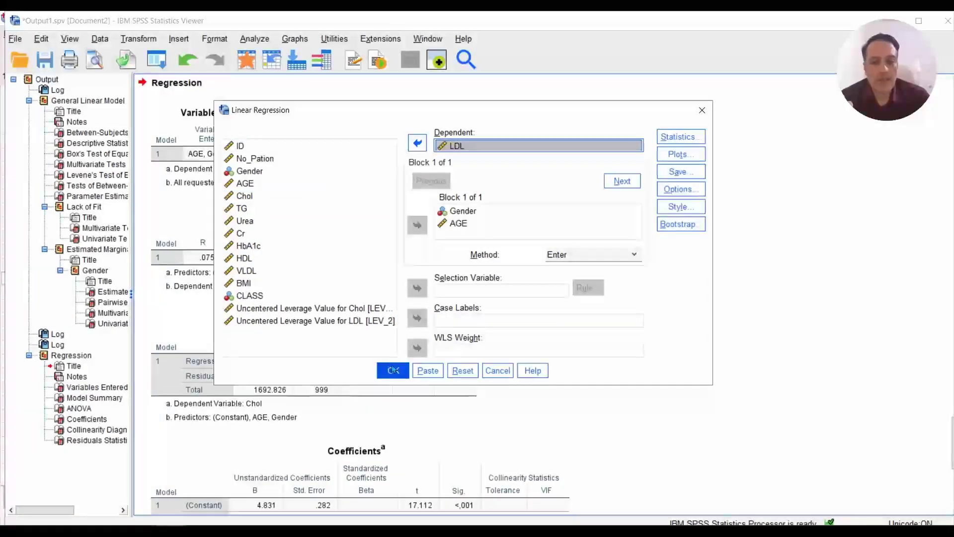
left_click(393, 371)
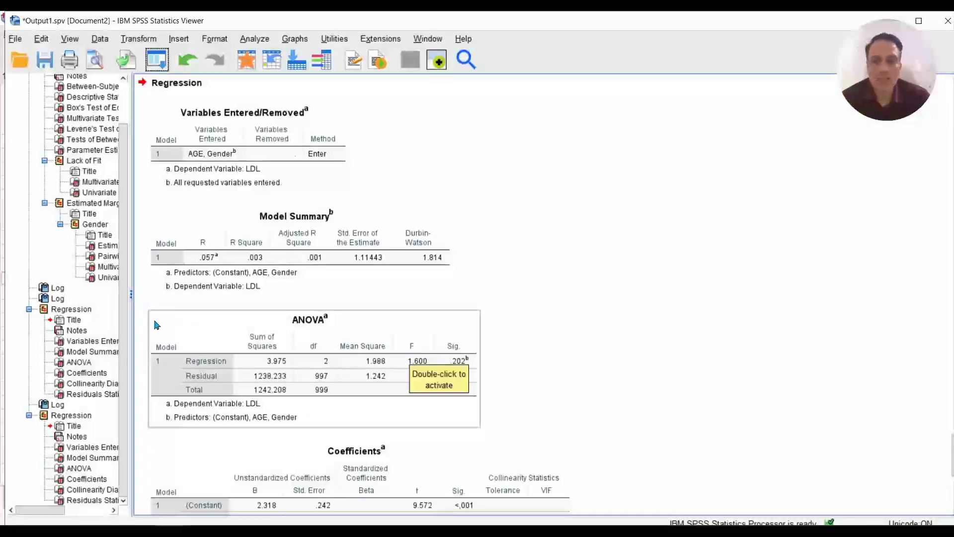
- Examine the Durbin-Watson values in the Model Summary tables and the tolerance and VIF in the Coefficients tables of both regressions
left_click(85, 352)
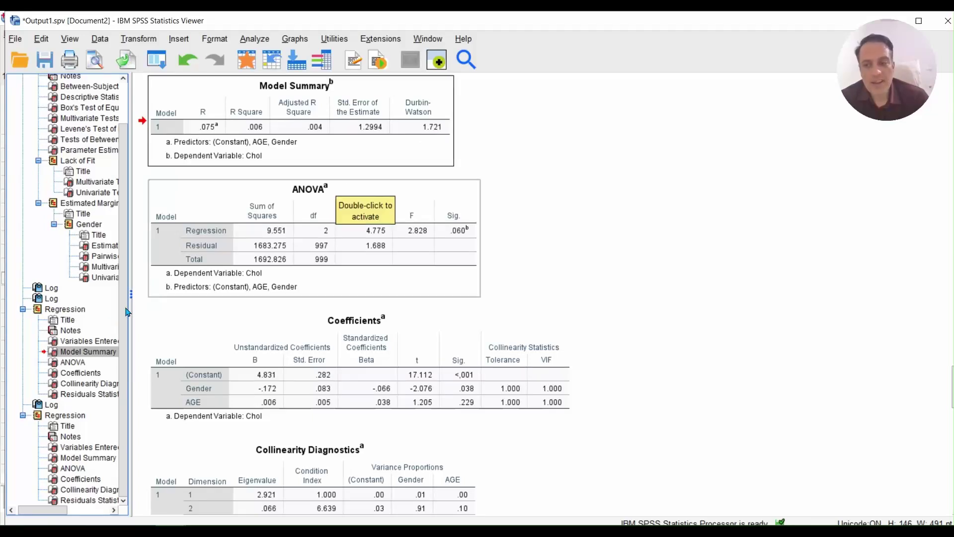
left_click(79, 457)
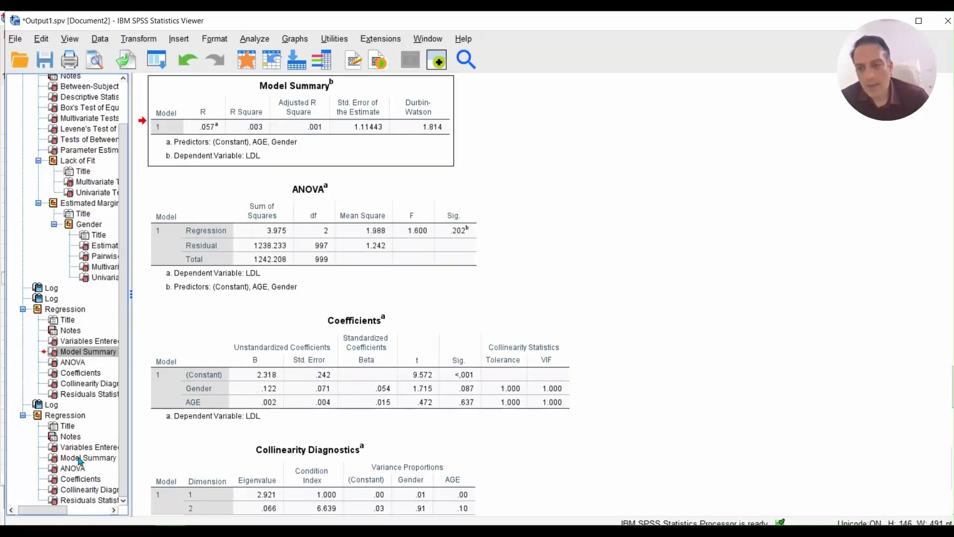
left_click(78, 457)
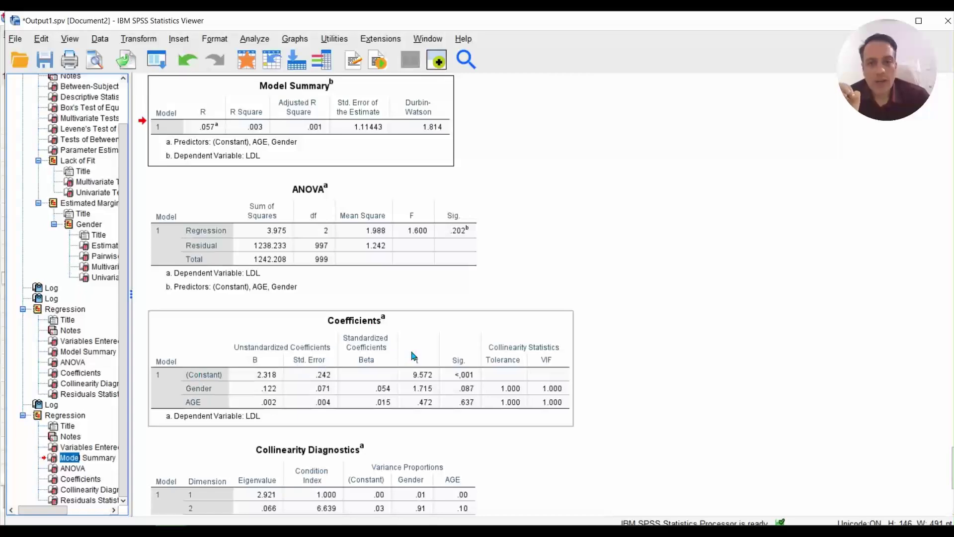
left_click(81, 373)
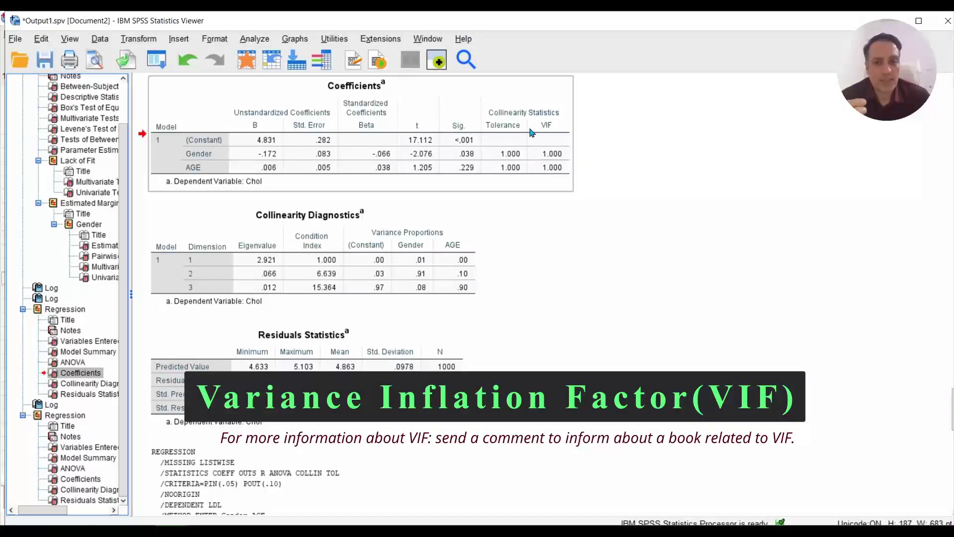
left_click(599, 152)
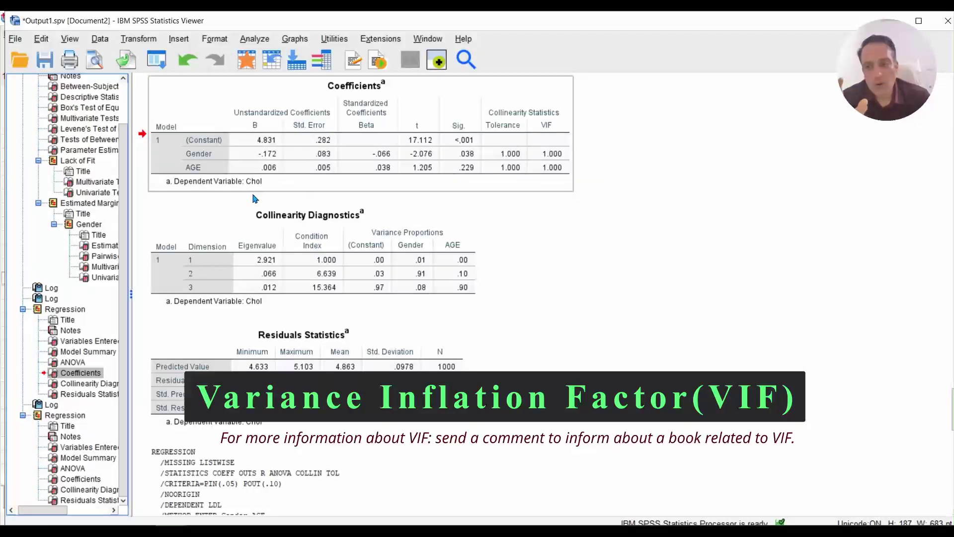
left_click(80, 478)
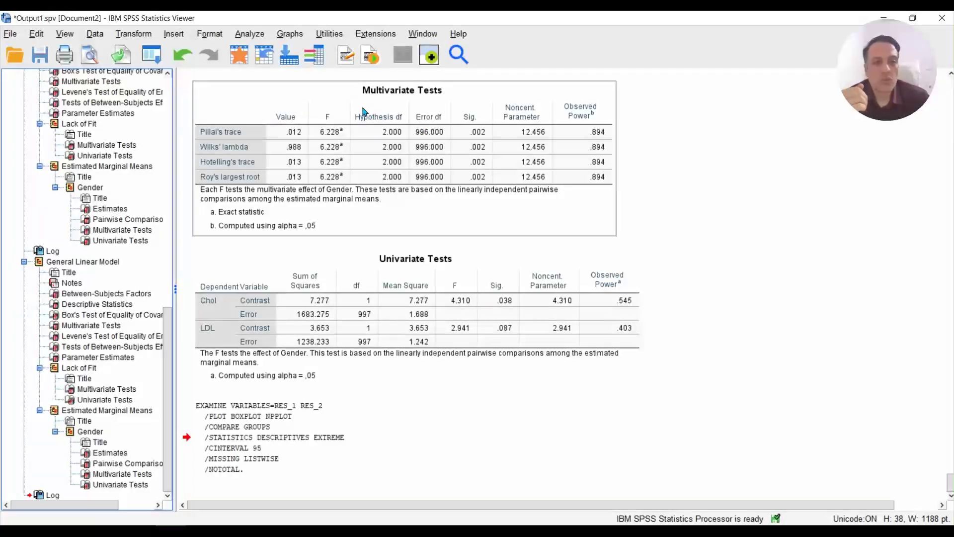
- Set up an Explore analysis from reset settings with Residual for Chol [RES_1] and Residual for LDL [RES_2] as the dependent variables
left_click(250, 34)
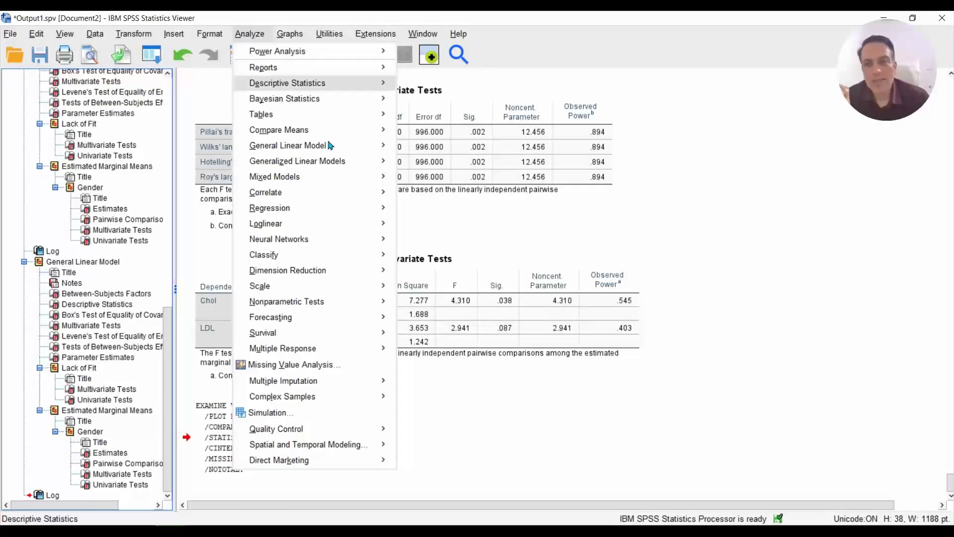
mouse_move(318, 149)
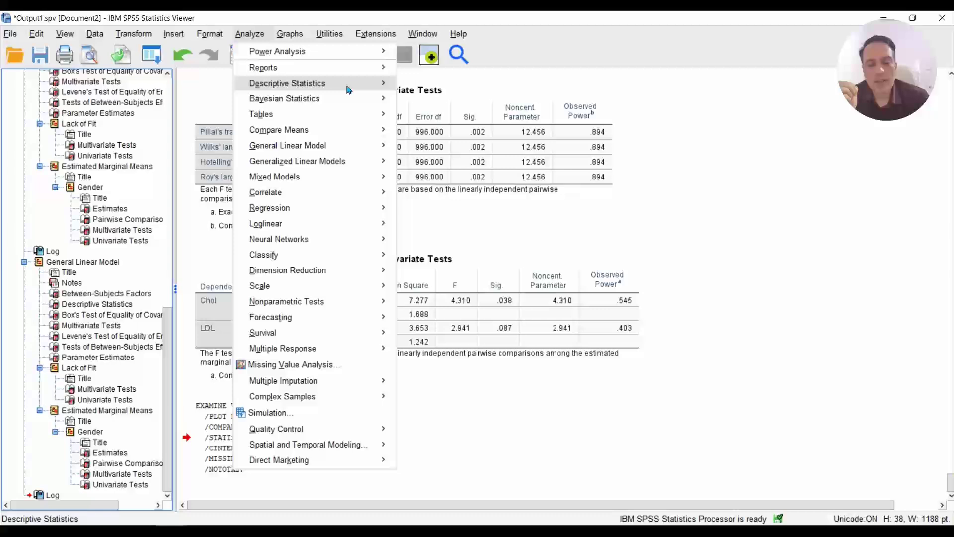
mouse_move(348, 85)
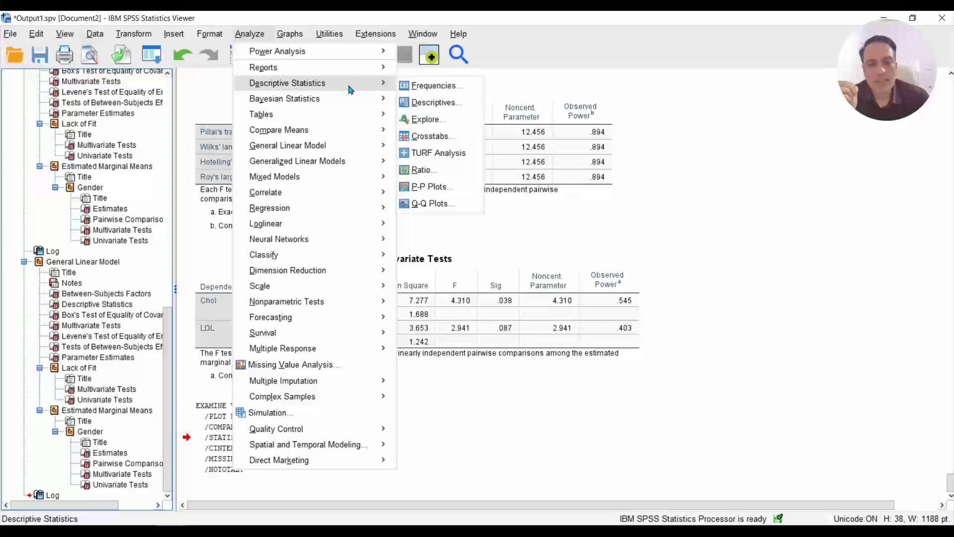
left_click(431, 121)
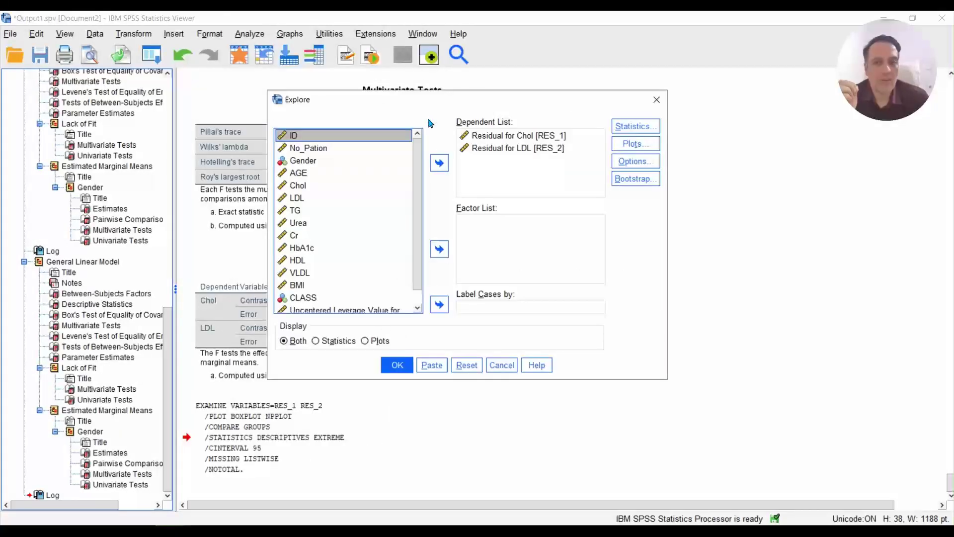
left_click(465, 362)
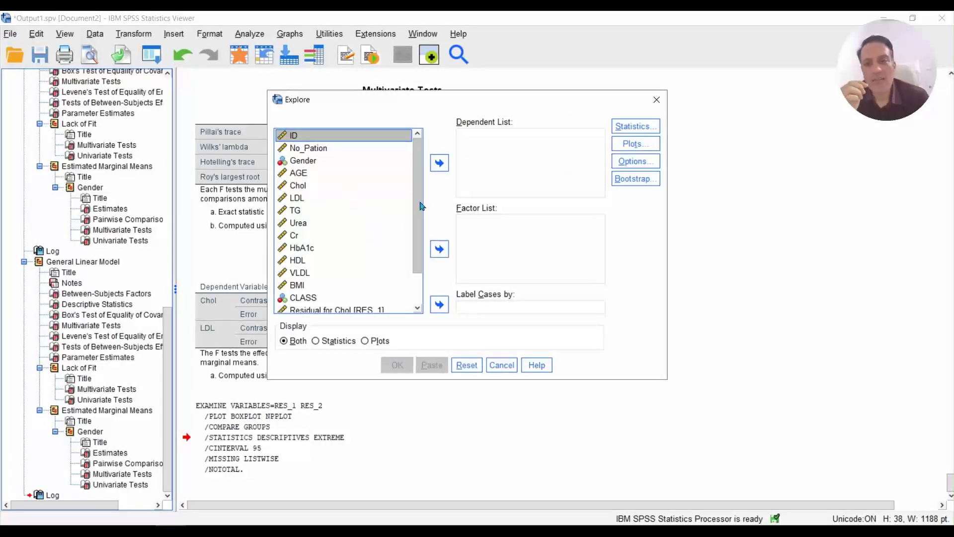
scroll(378, 284, "down", 2)
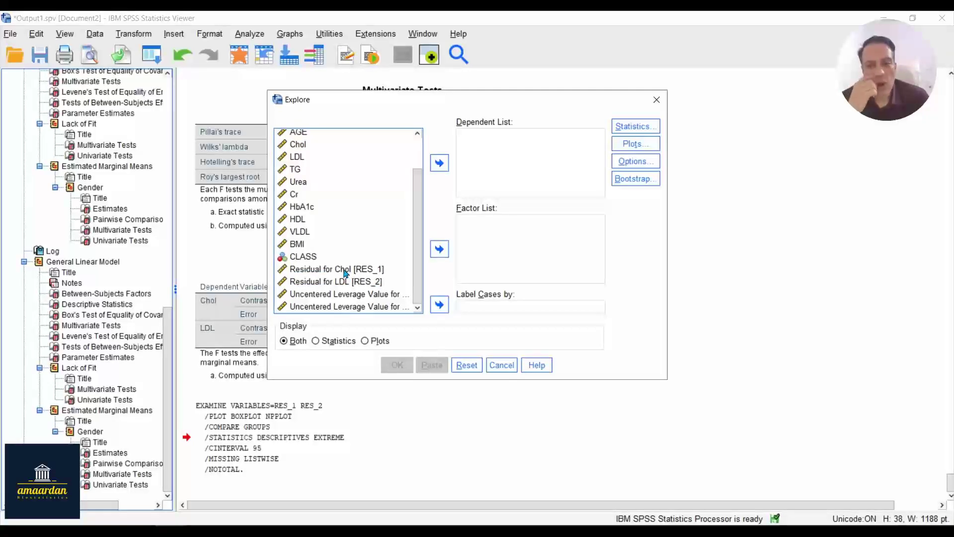
left_click(345, 271)
left_click(356, 282, "shift")
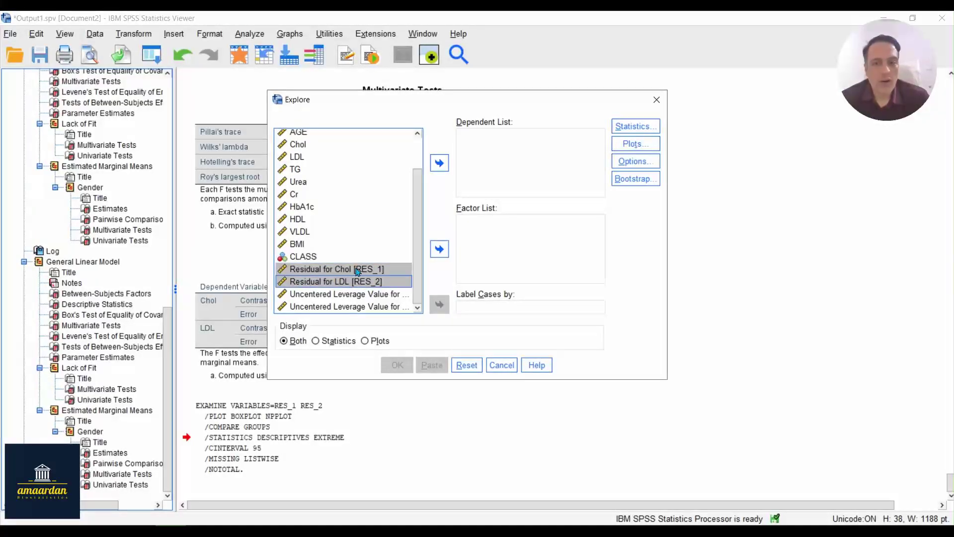
left_click(439, 168)
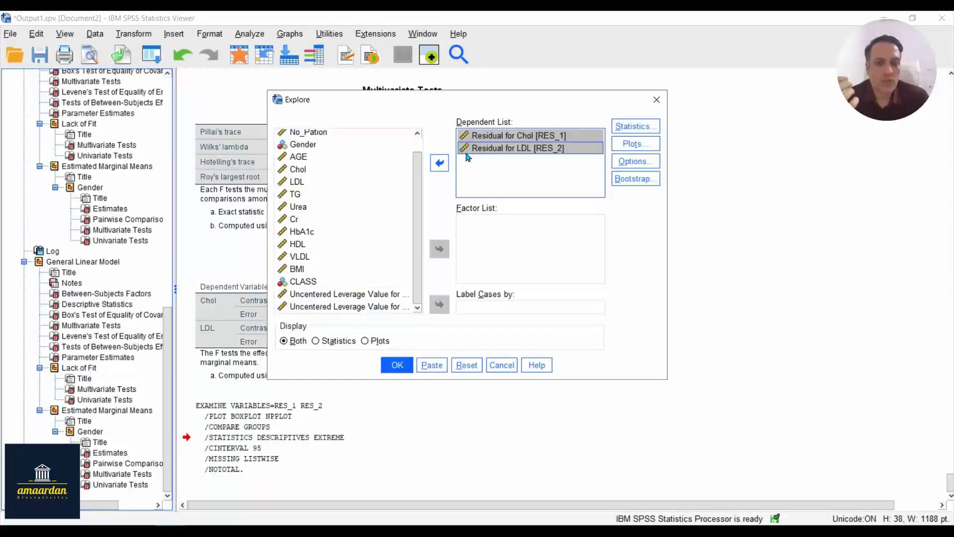
- Include outliers in the Explore statistics alongside the descriptives
left_click(623, 127)
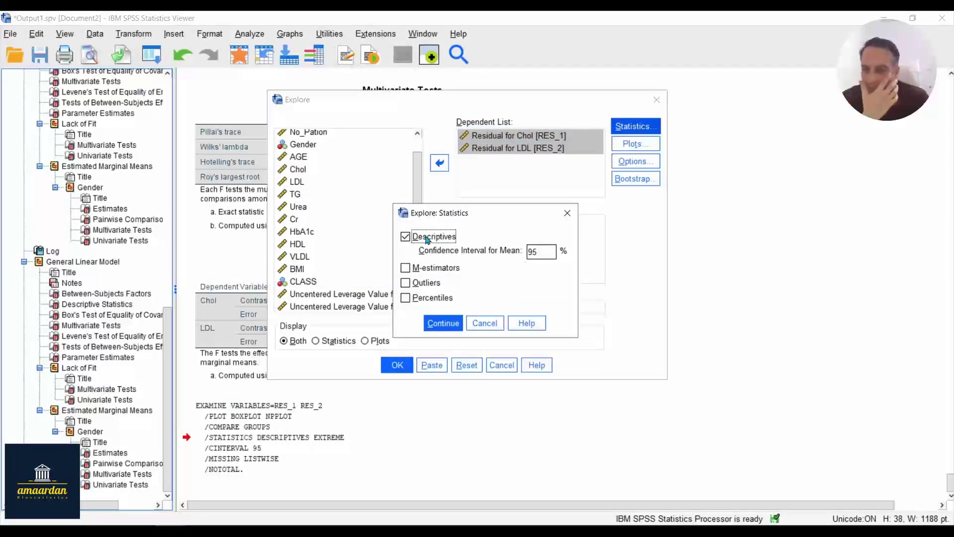
left_click(406, 283)
left_click(443, 323)
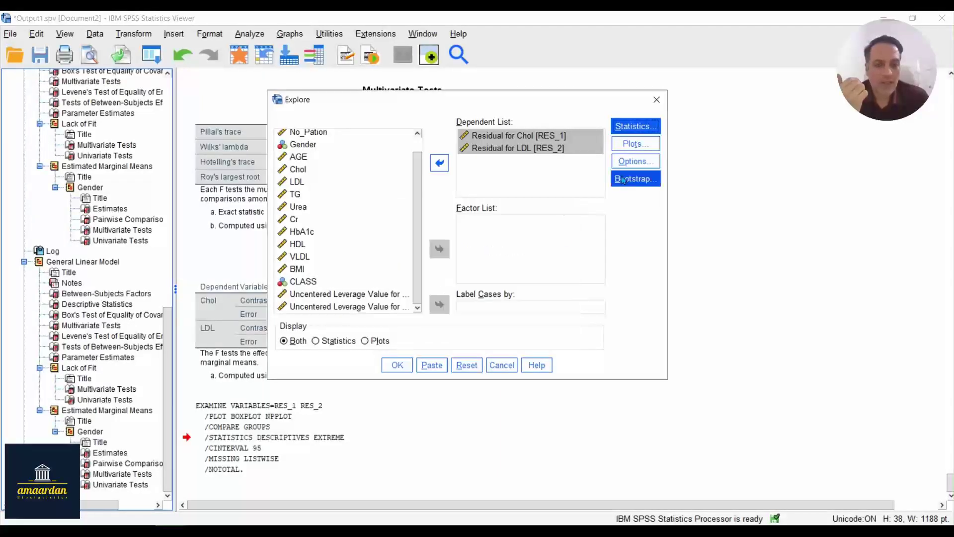
- Enable normality plots with tests in the Explore plots, turn off stem-and-leaf, and run the analysis on both residuals
left_click(628, 148)
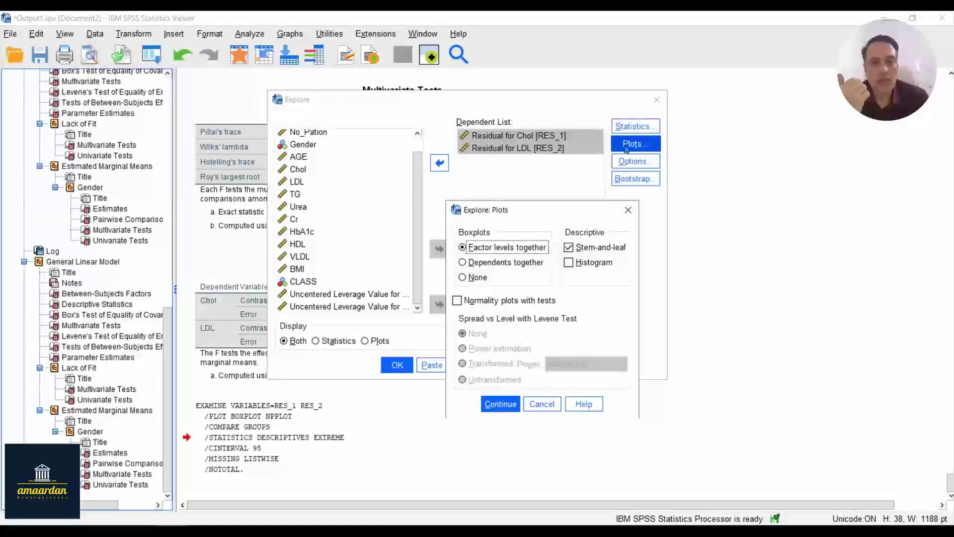
left_click(457, 301)
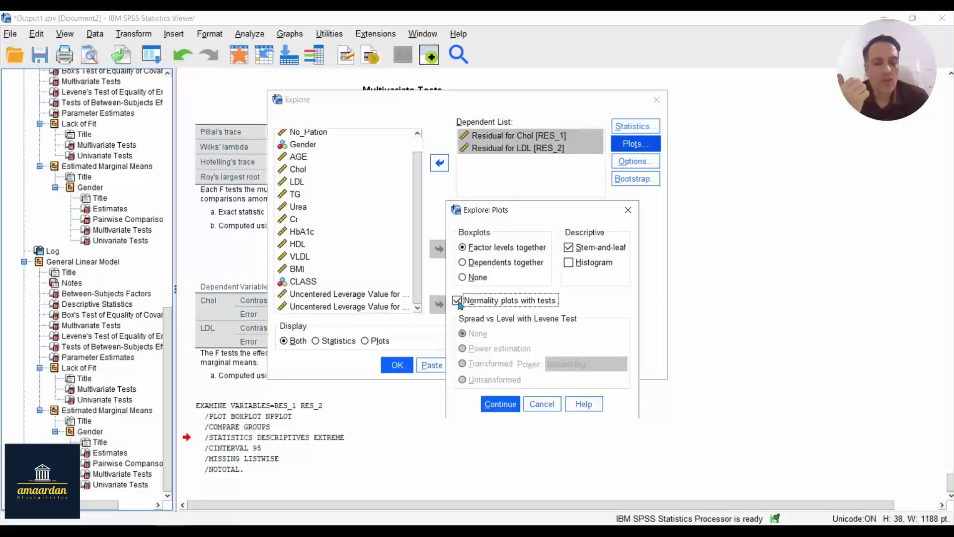
left_click(569, 248)
left_click(501, 404)
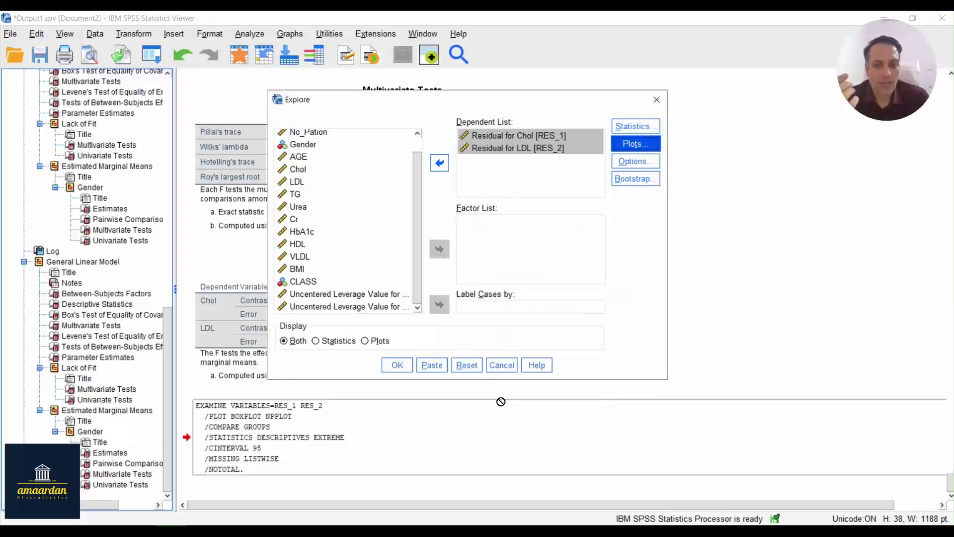
left_click(397, 366)
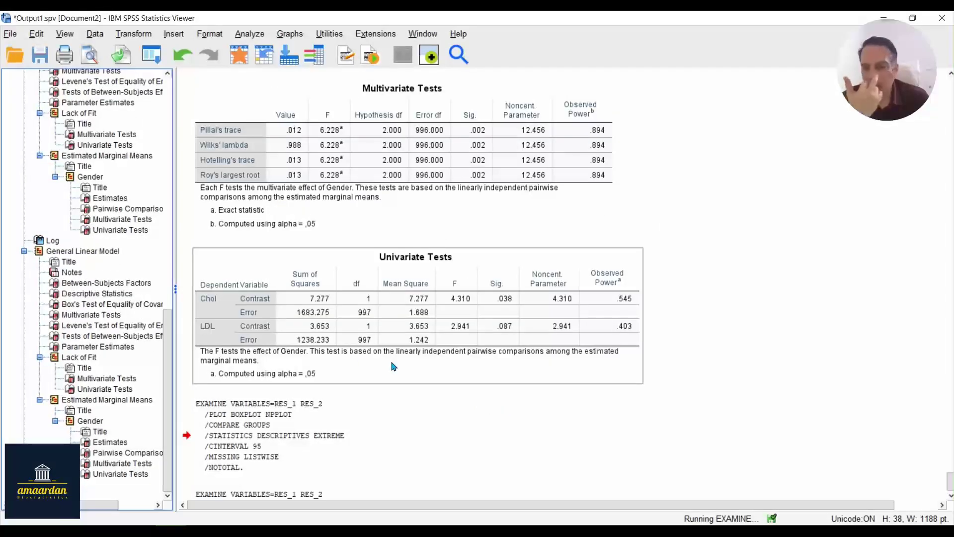
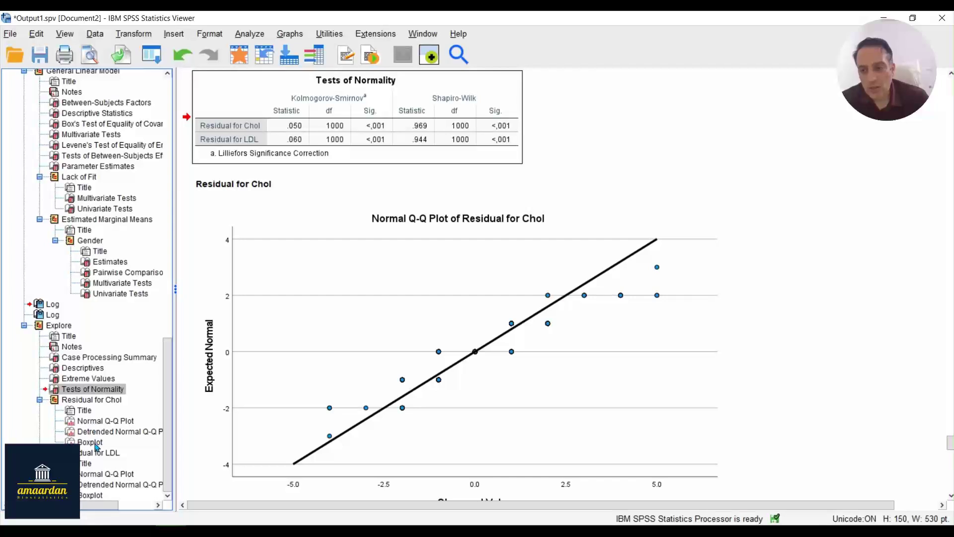
- Examine the normal Q-Q plots of the residuals for Chol and LDL and the boxplot of the LDL residuals
left_click(95, 421)
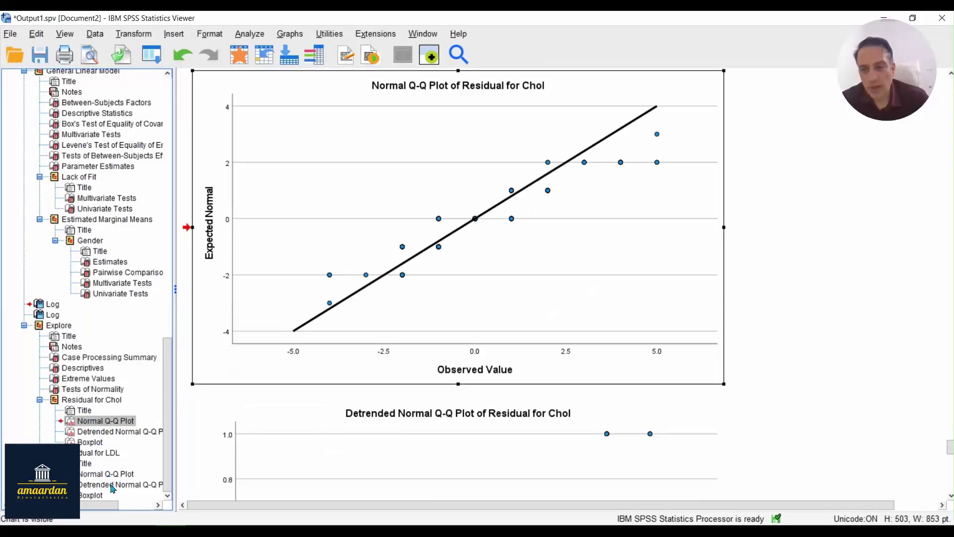
left_click(108, 475)
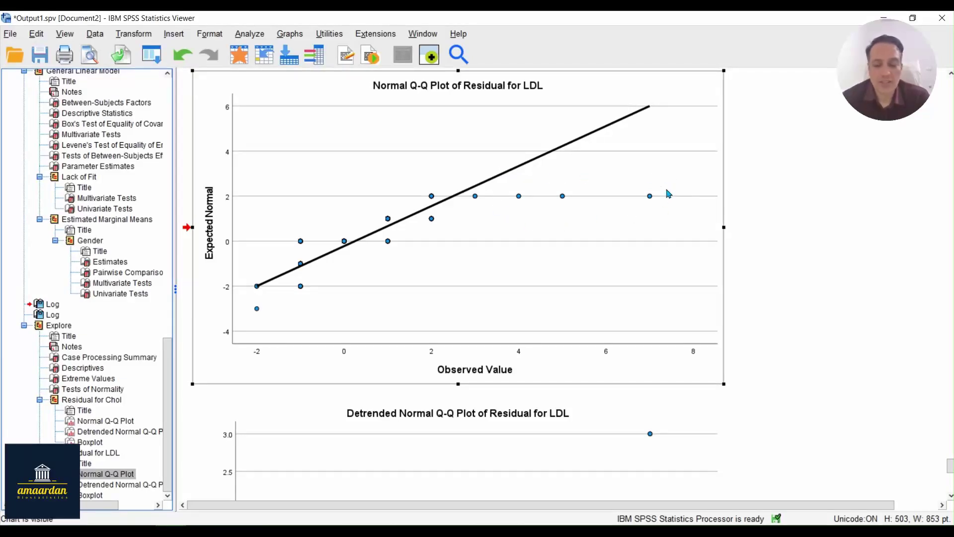
scroll(405, 260, "down", 10)
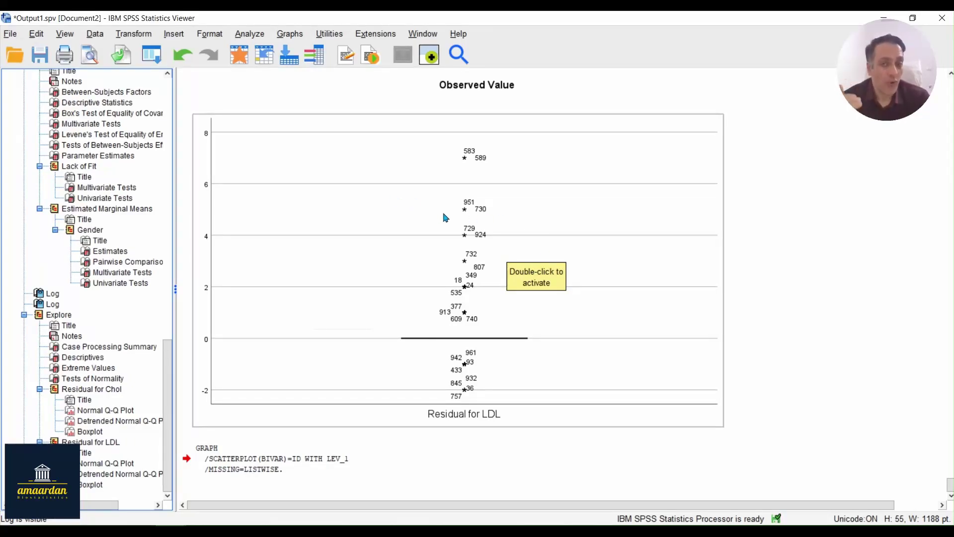
left_click_drag(272, 85, 298, 102)
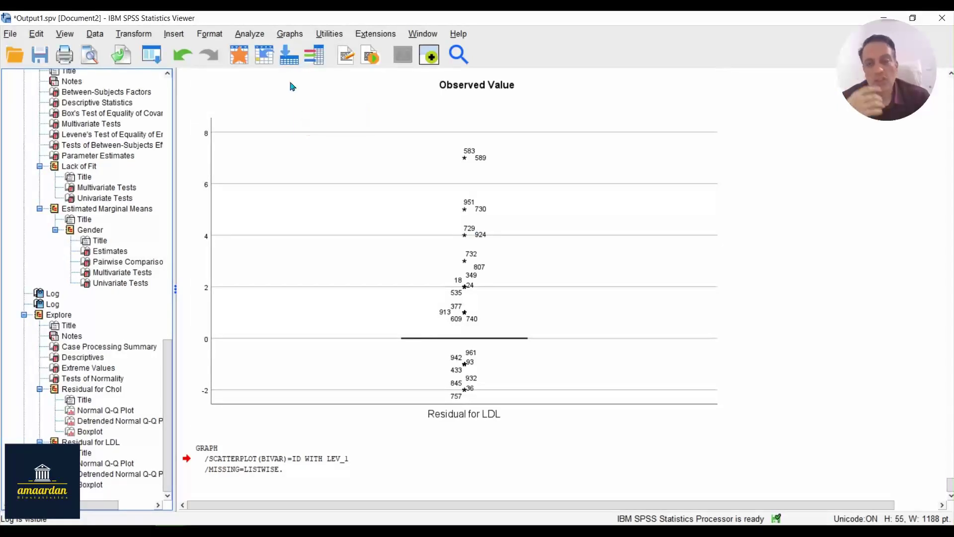
- Create a simple scatterplot from reset settings with Uncentered Leverage Value for Chol [LEV_1] on the Y axis and ID on the X axis
left_click(290, 34)
mouse_move(344, 138)
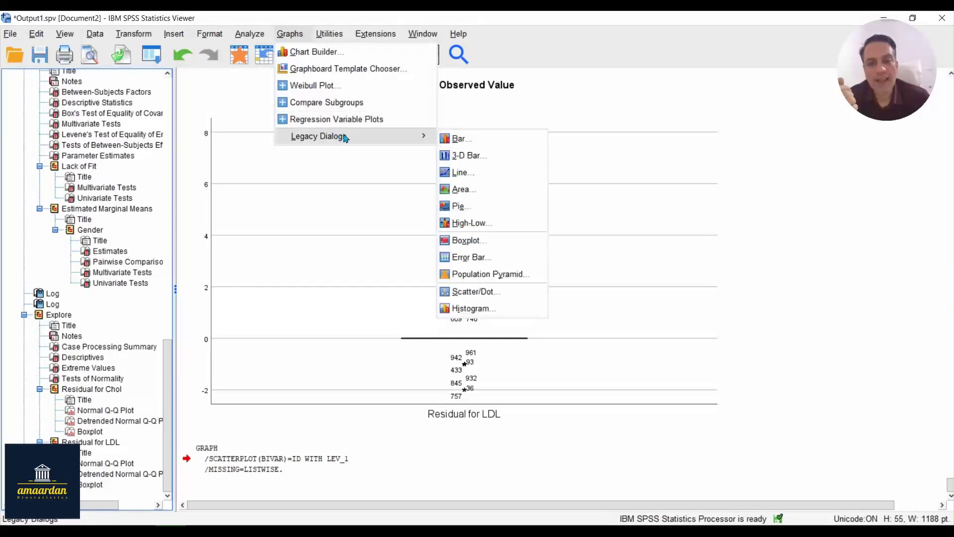
left_click(476, 291)
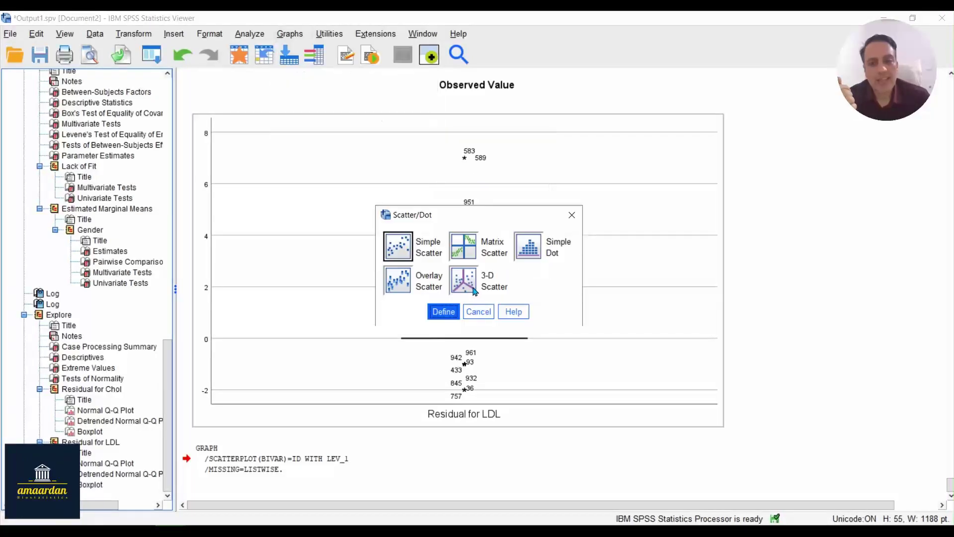
left_click(443, 311)
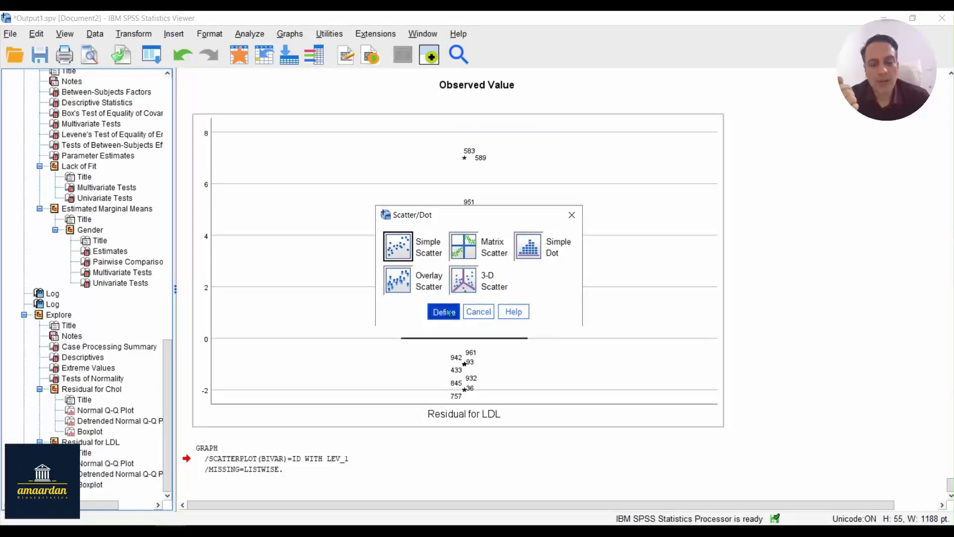
left_click(432, 450)
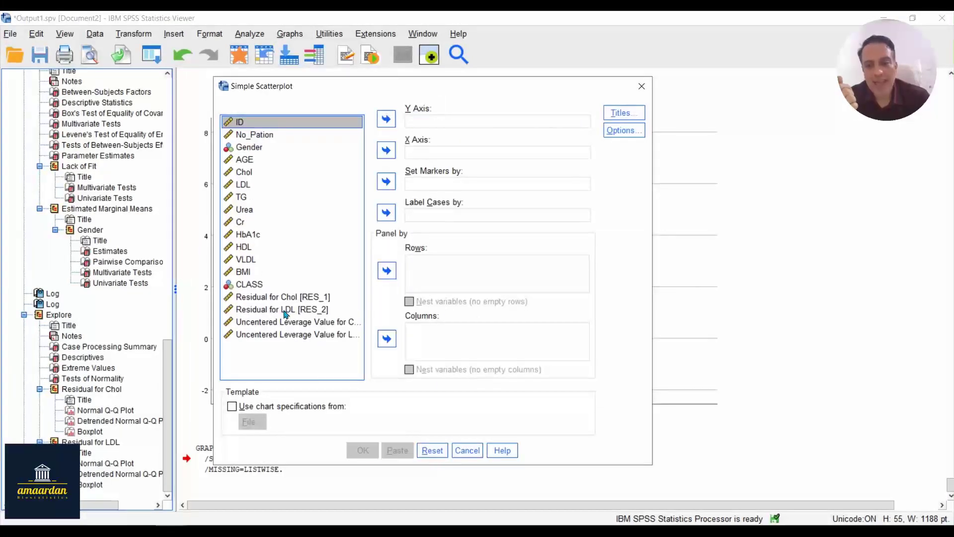
left_click(300, 324)
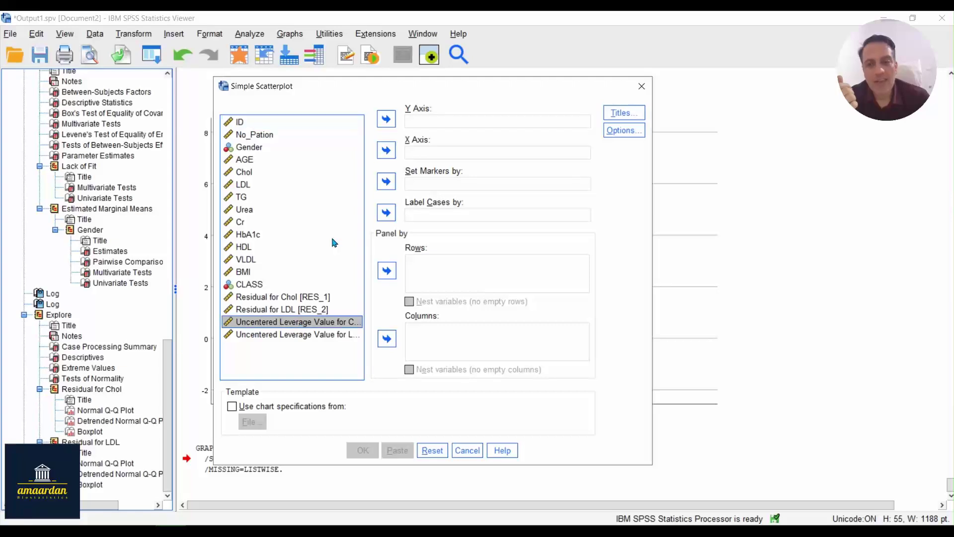
left_click(387, 120)
left_click(290, 126)
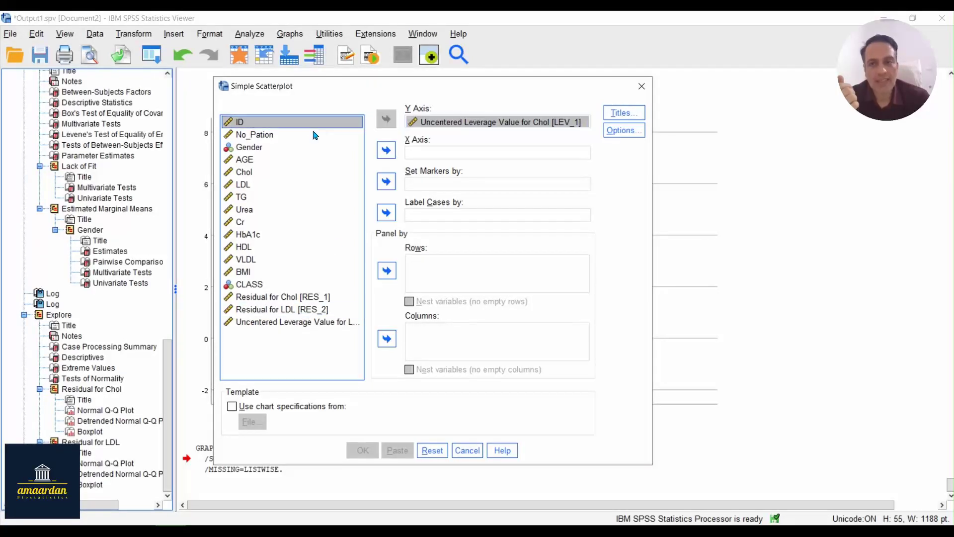
left_click(386, 150)
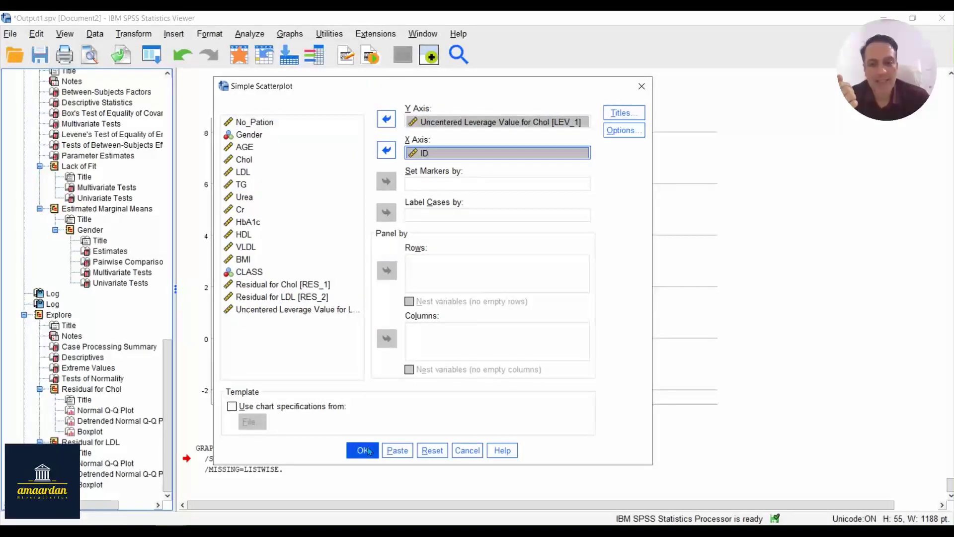
left_click(363, 450)
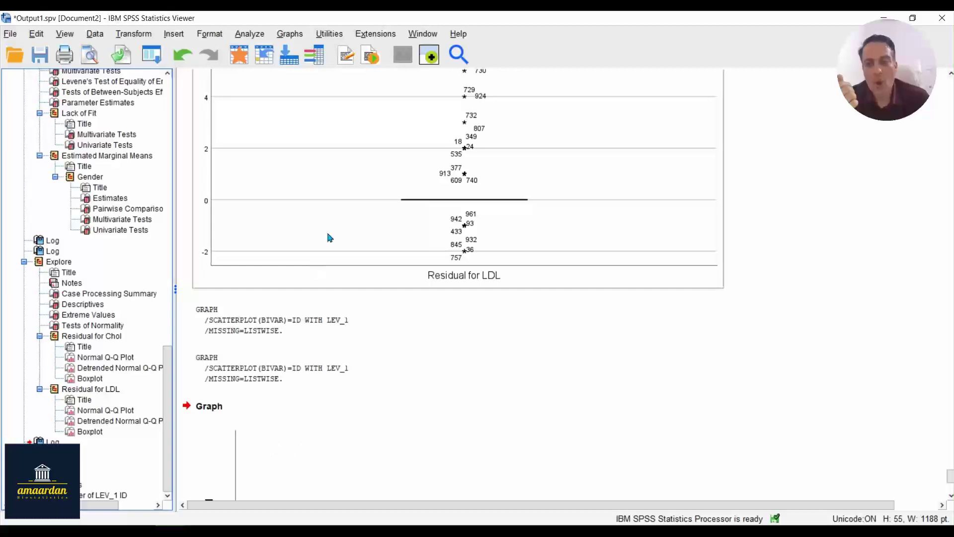
- Recall the simple scatterplot, replace its Y-axis variable with the uncentered leverage value for LDL, and generate it against ID
left_click(151, 54)
left_click(178, 78)
left_click(497, 122)
left_click(386, 119)
left_click(285, 322)
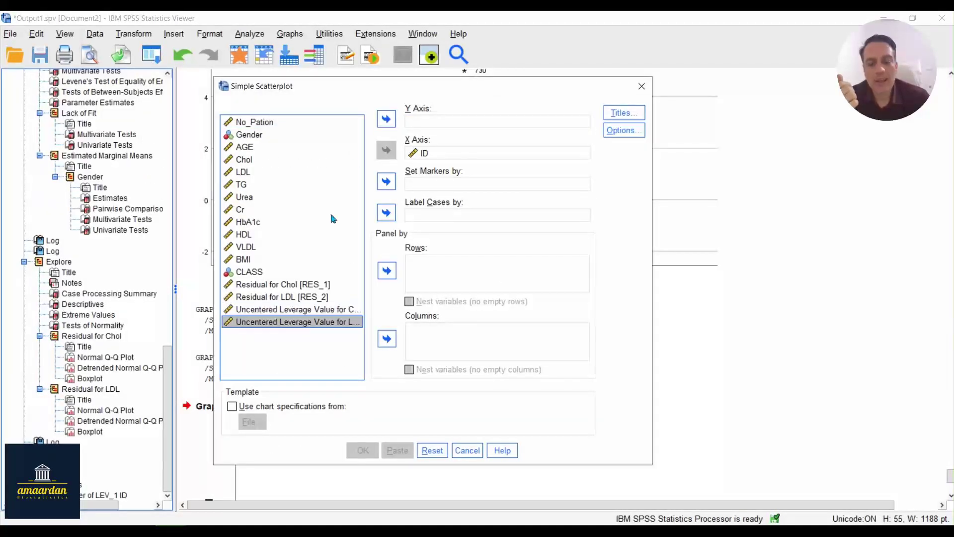
left_click(386, 119)
left_click(363, 450)
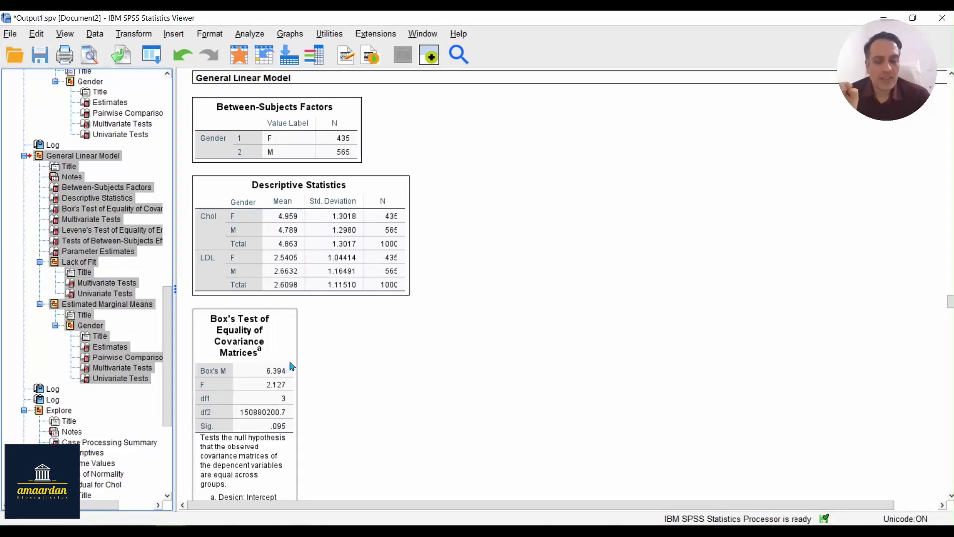
- Examine the significance in Box's Test of Equality of Covariance Matrices in the General Linear Model output
left_click(259, 355)
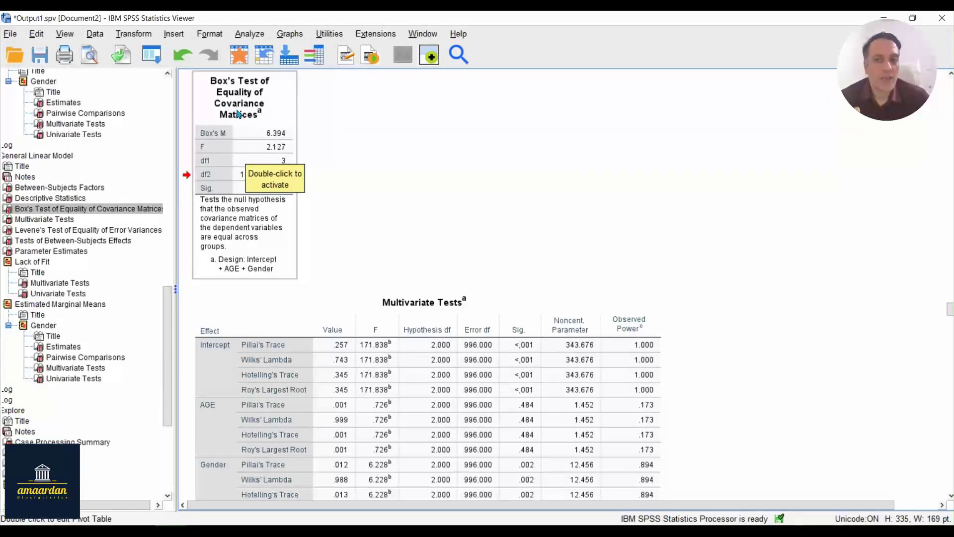
left_click(354, 148)
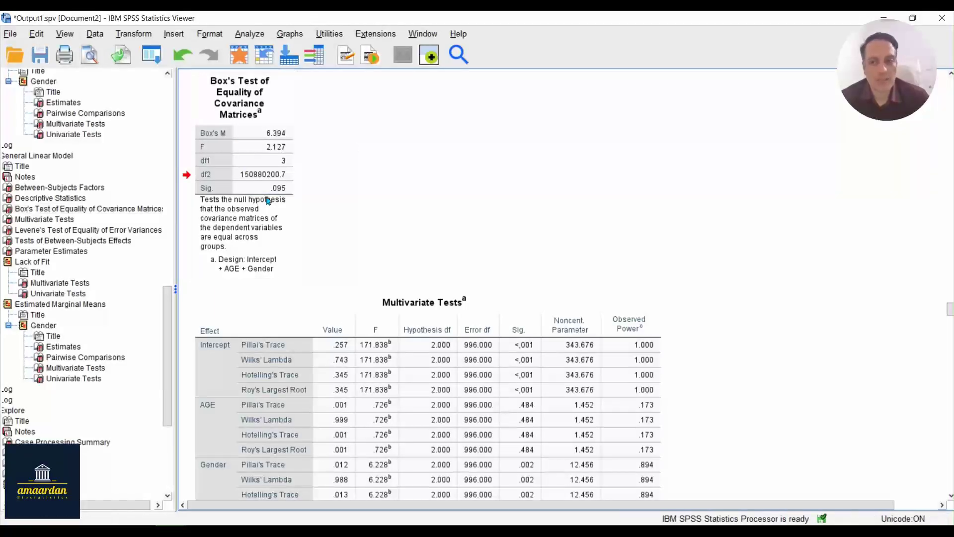
left_click(232, 220)
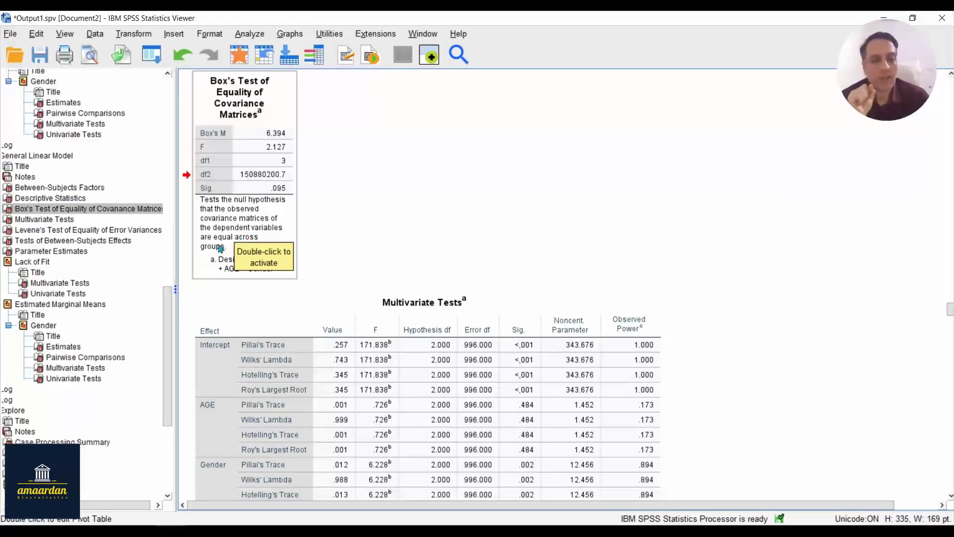
left_click_drag(221, 249, 419, 285)
- Examine the significance values for Chol and LDL in Levene's Test of Equality of Error Variances
scroll(453, 301, "down", 7)
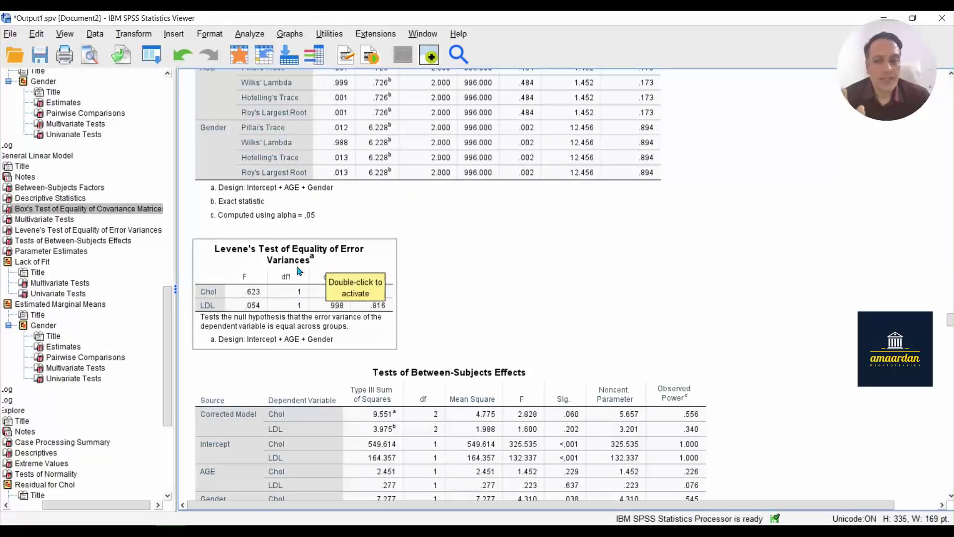
left_click(435, 294)
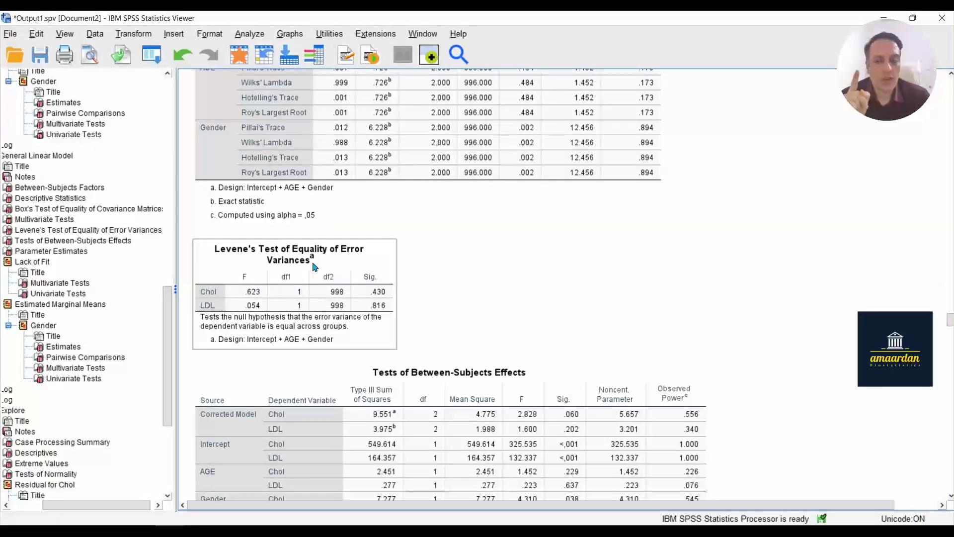
left_click_drag(392, 295, 421, 300)
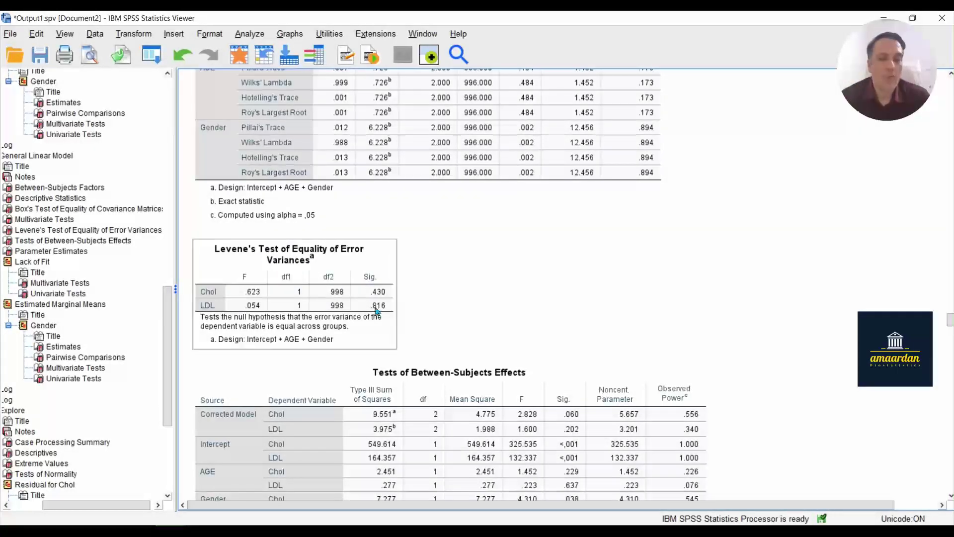